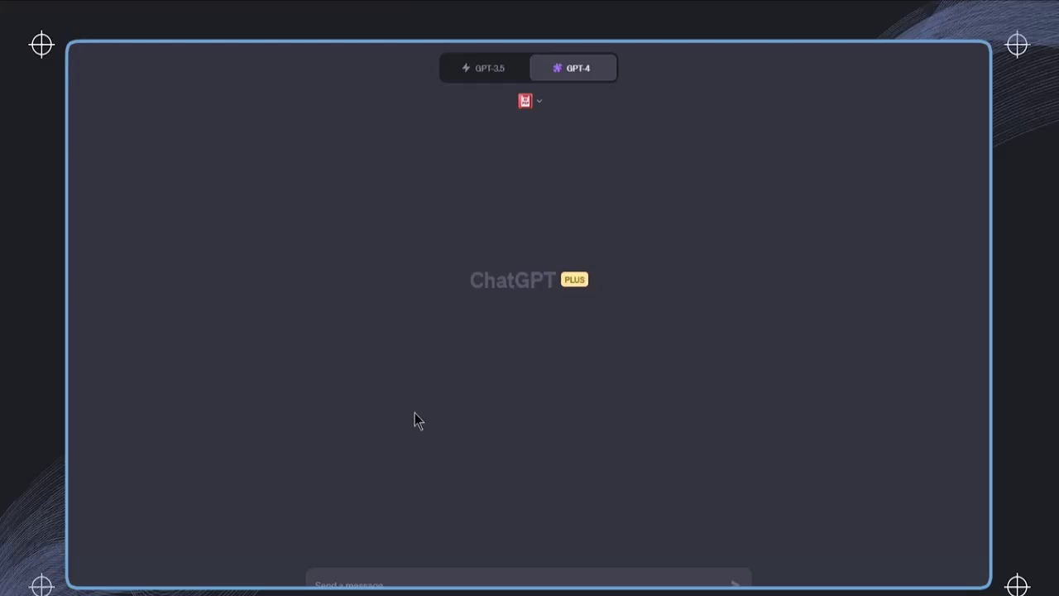
Keep GPT-4 set to Plugins mode and dismiss the model options.
left_click(579, 71)
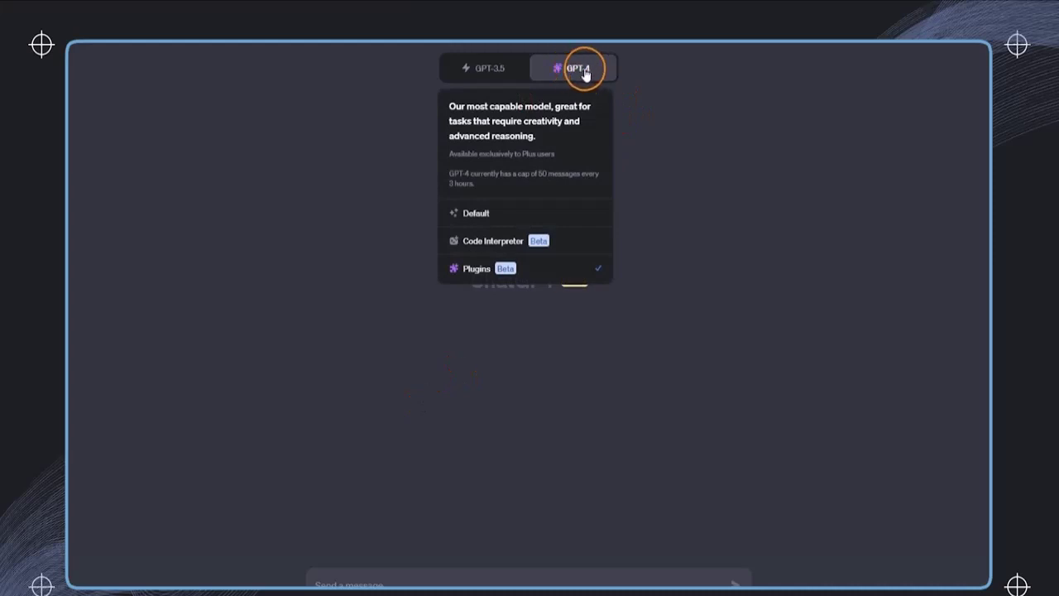
left_click(557, 273)
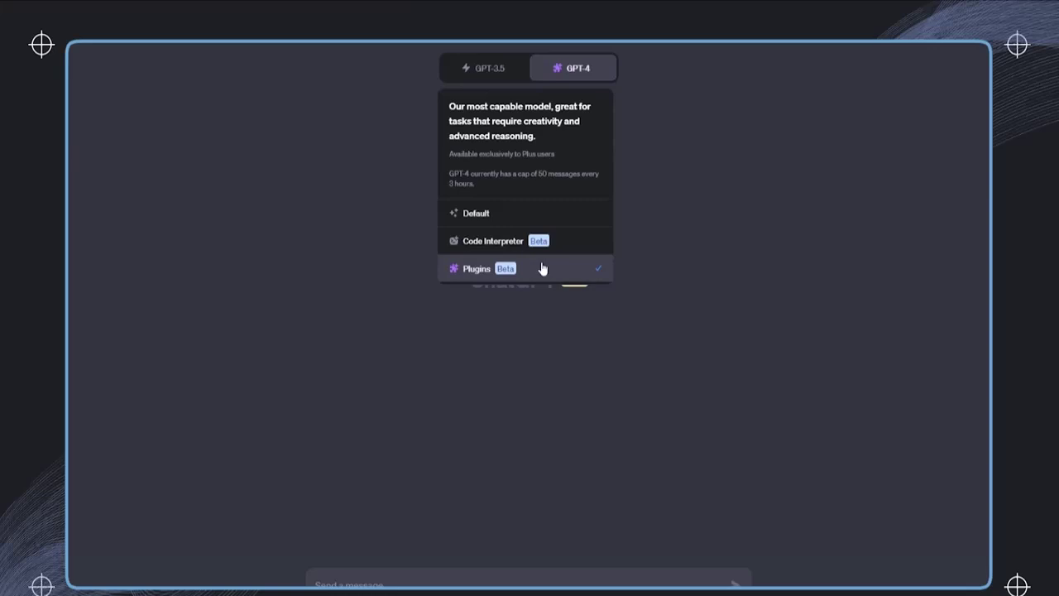
left_click(542, 270)
left_click(542, 268)
mouse_move(590, 73)
left_click(473, 268)
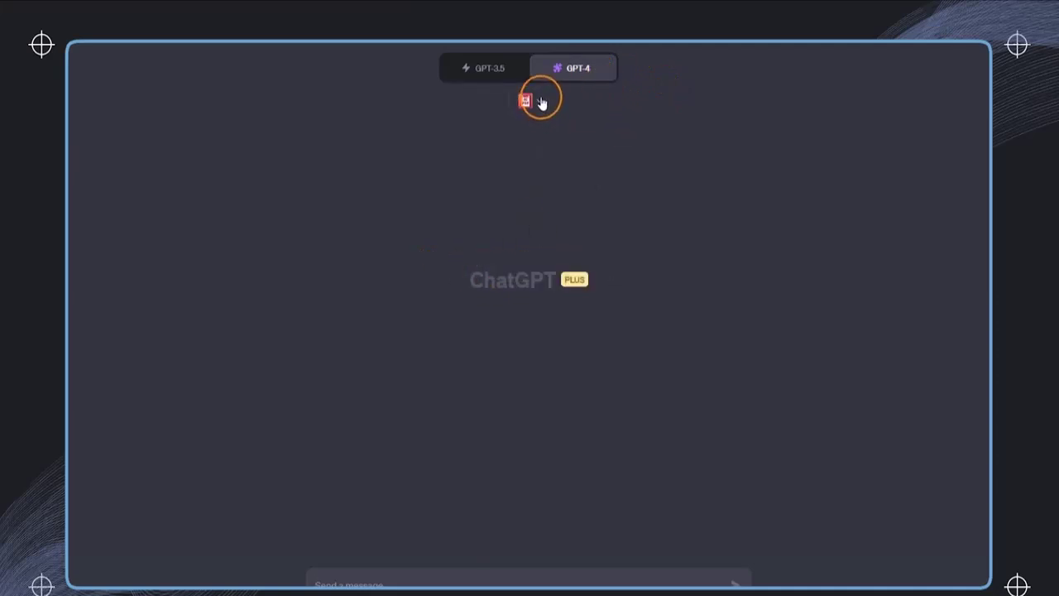
Search the plugin store for 'websearh', install MixerBox WebSearchG, and close the store.
left_click(538, 108)
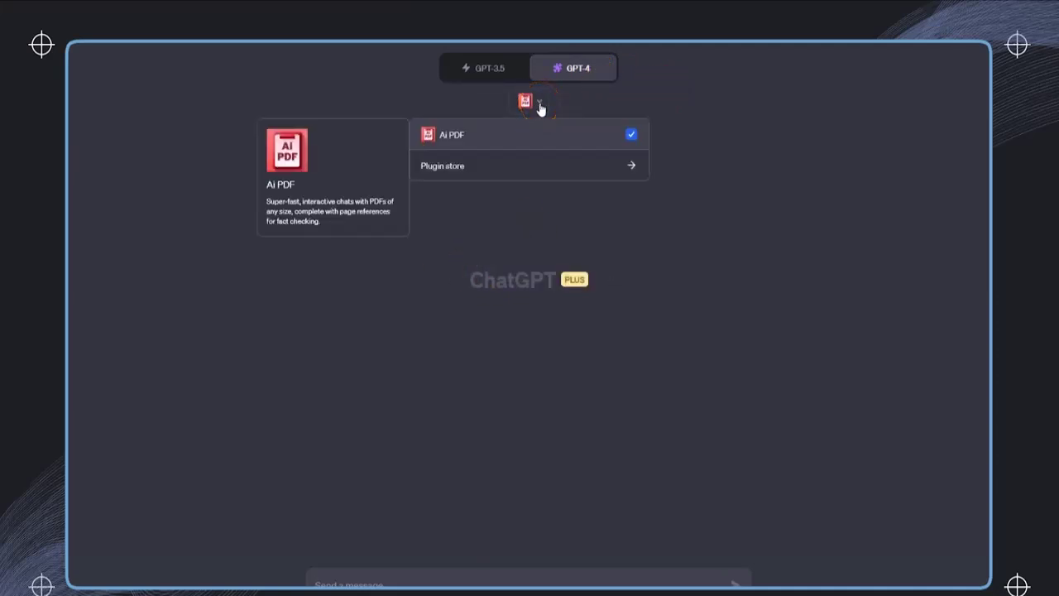
left_click(451, 172)
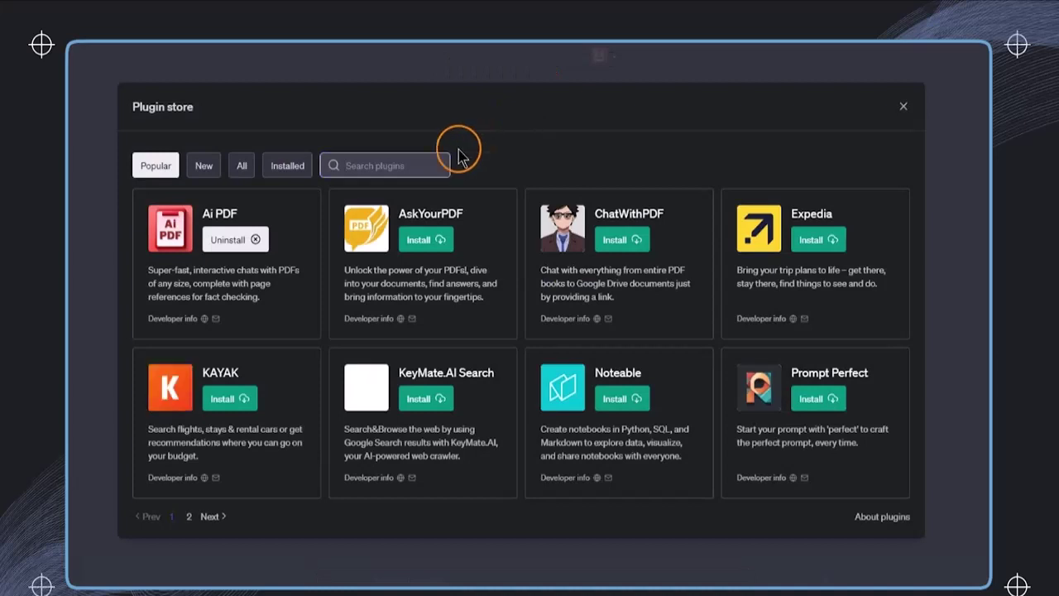
left_click(404, 165)
type("websearh")
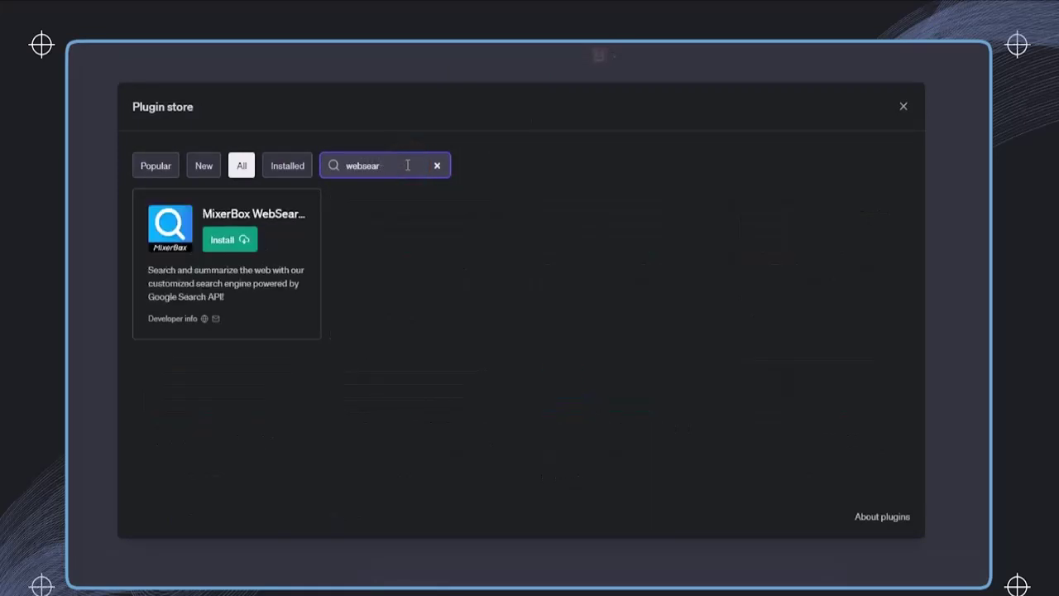
left_click(228, 240)
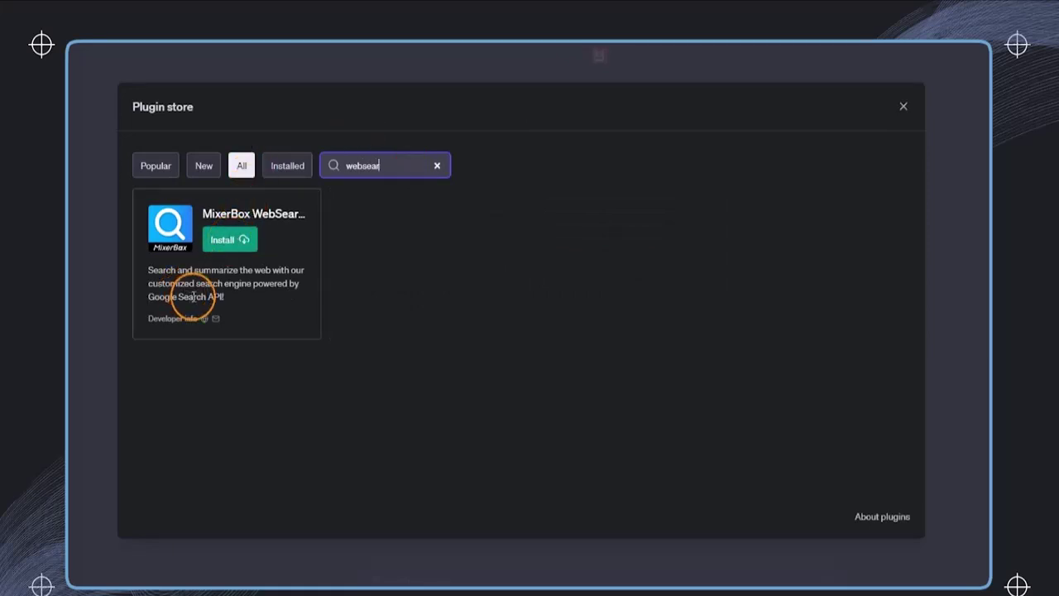
left_click(215, 241)
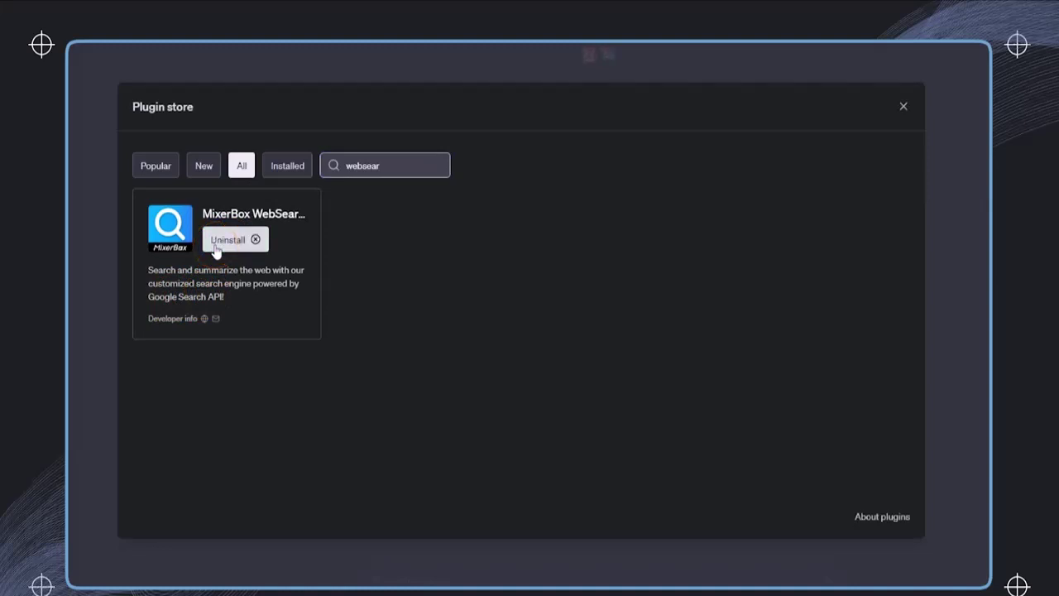
left_click(902, 106)
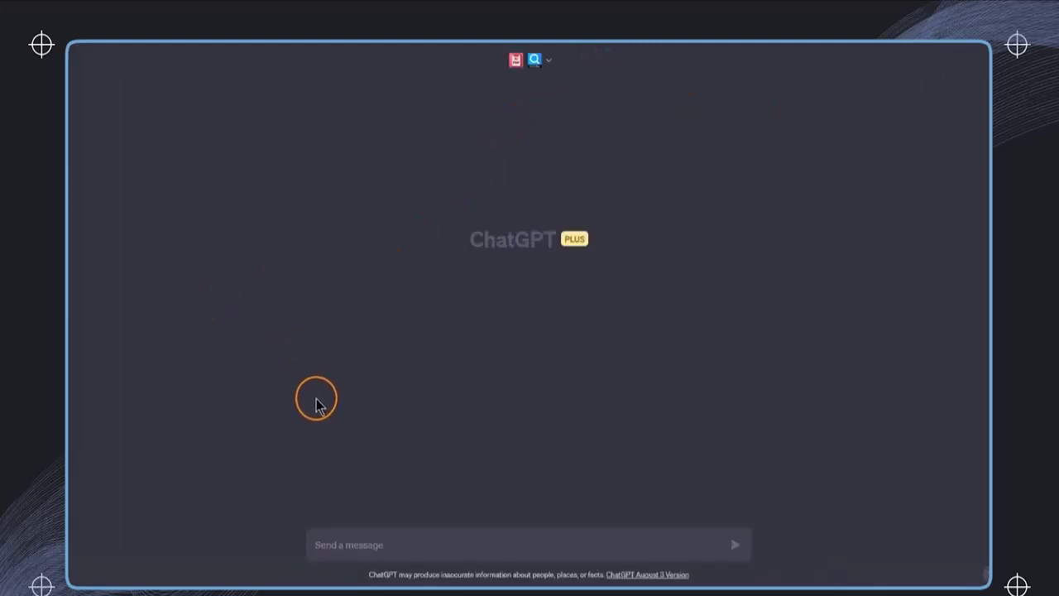
Ask ChatGPT 'how many peole live in copenhagen' and send the question.
left_click(372, 544)
left_click(494, 530)
type("how many peole live in copenhagen in 2023")
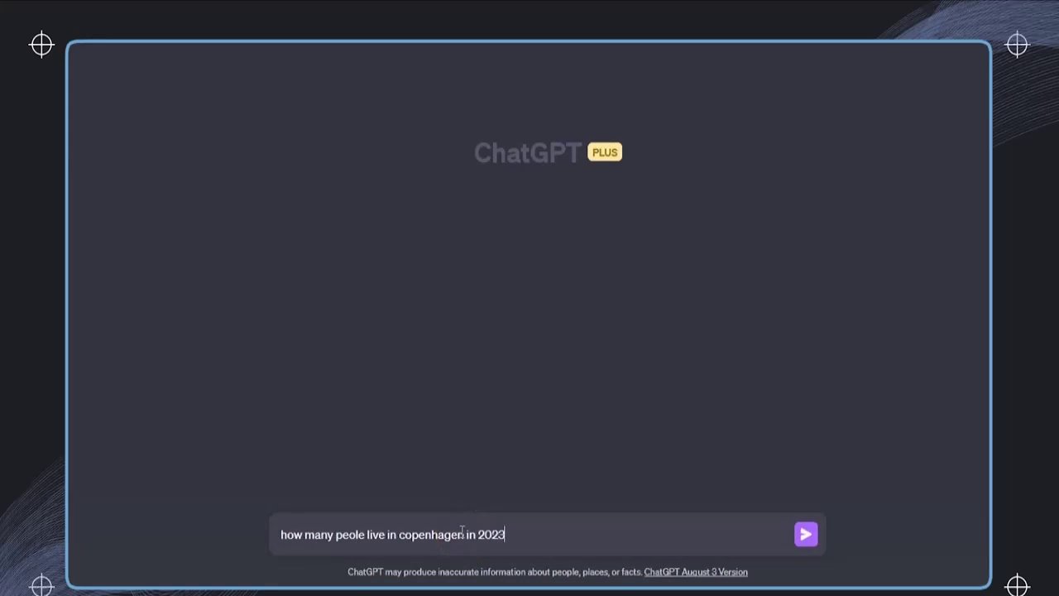
key("Return")
left_click(476, 520)
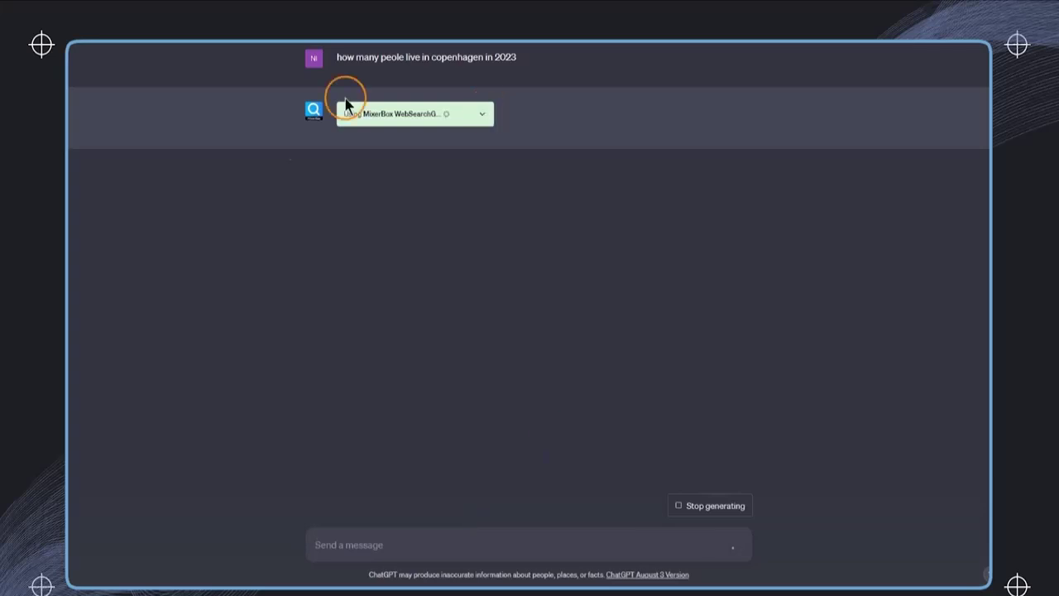
left_click(352, 152)
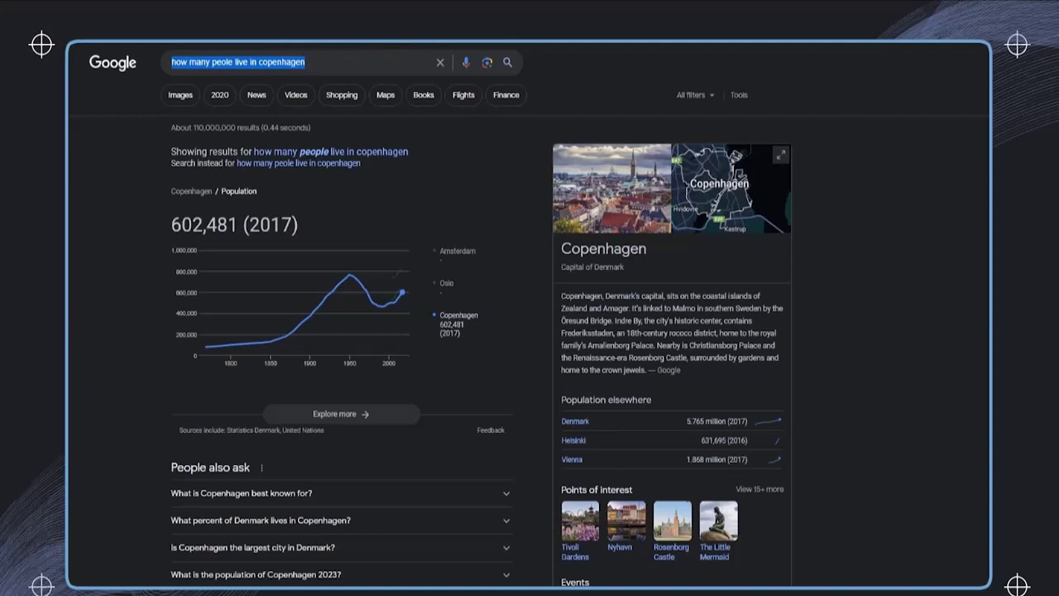
Refine the Google query to Copenhagen's 2023 population and select the 1,381,000 figure.
left_click(327, 60)
type("in 2023")
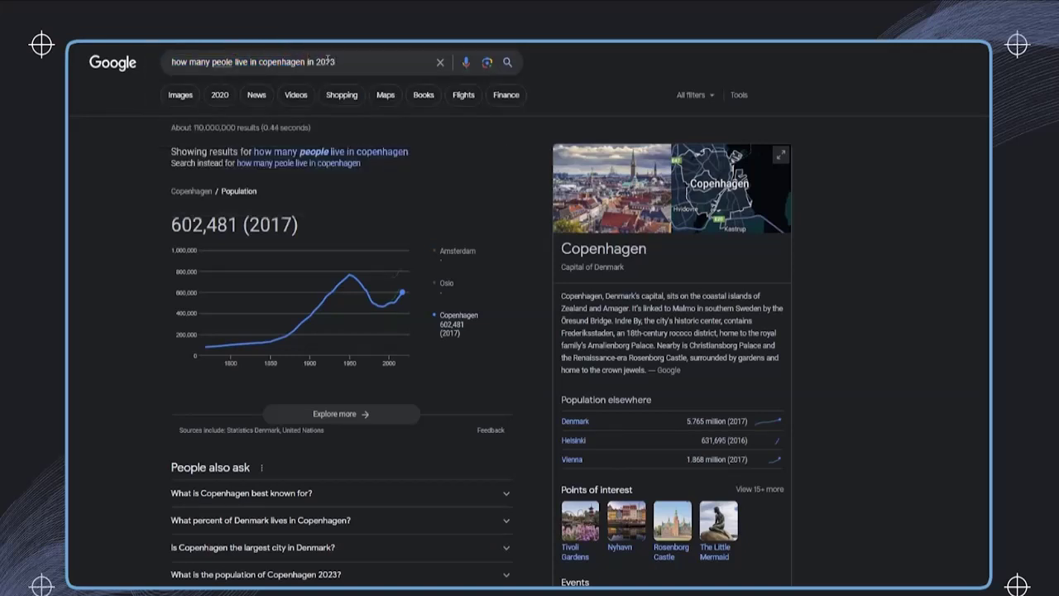
key("Return")
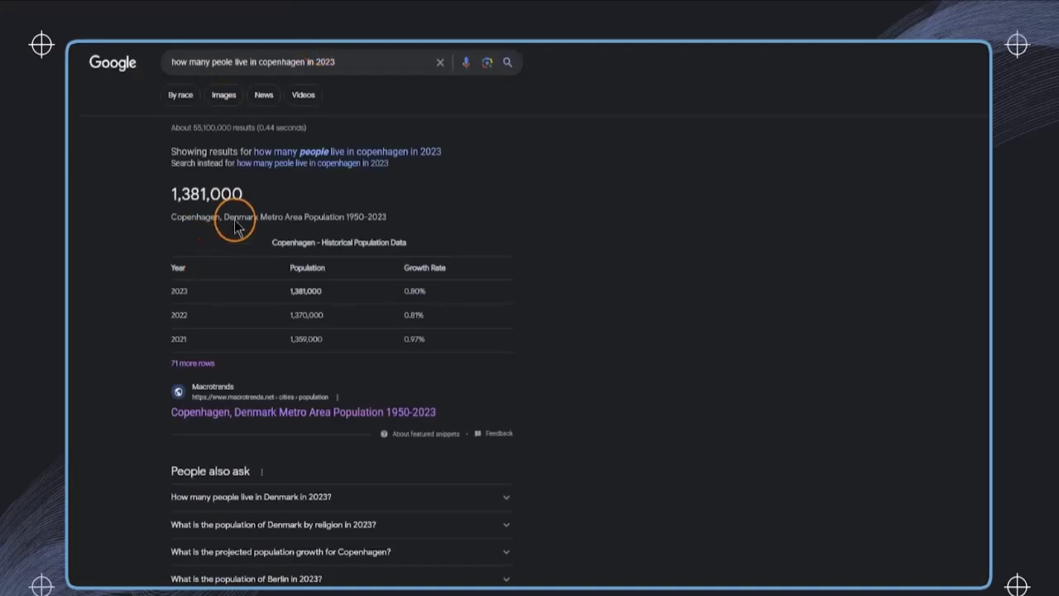
left_click_drag(170, 197, 242, 195)
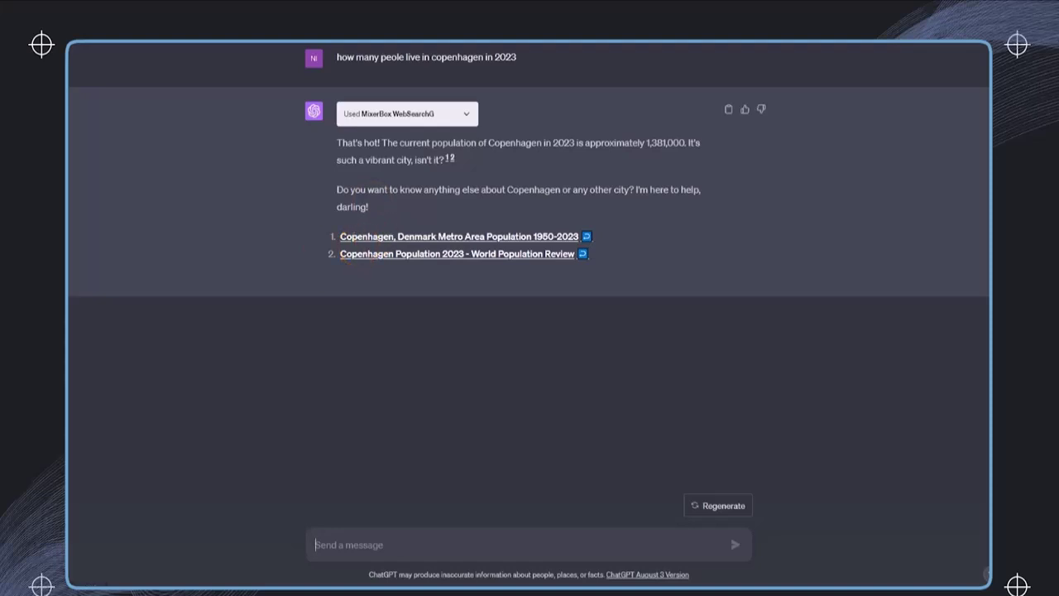
Paste and send 'What is the area of Copenhagen in square kilometers?'.
left_click(449, 537)
type("What is the area of Copenhagen in square kilometers?")
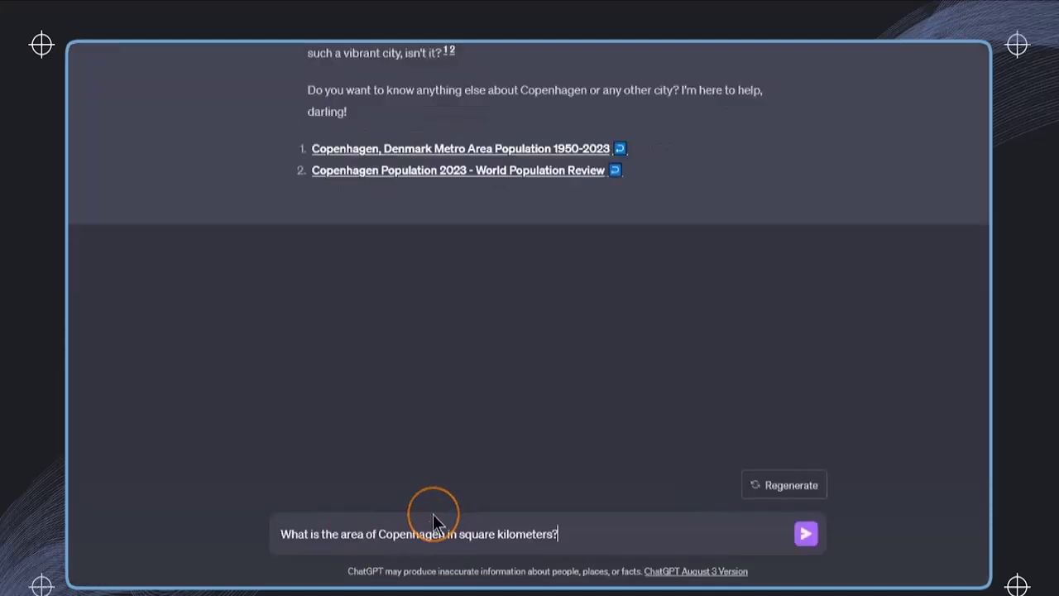
key("Return")
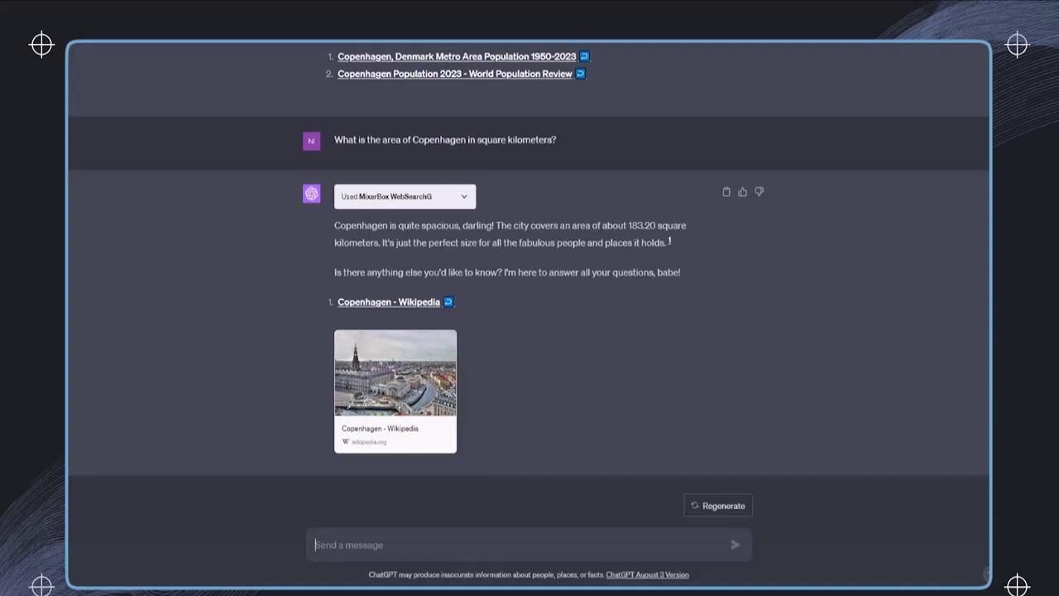
Send the video summary request with its link, then ask for it in a table.
type("Summarize this video: https://www.youtube.com/watch?v=8nt3edWLglg")
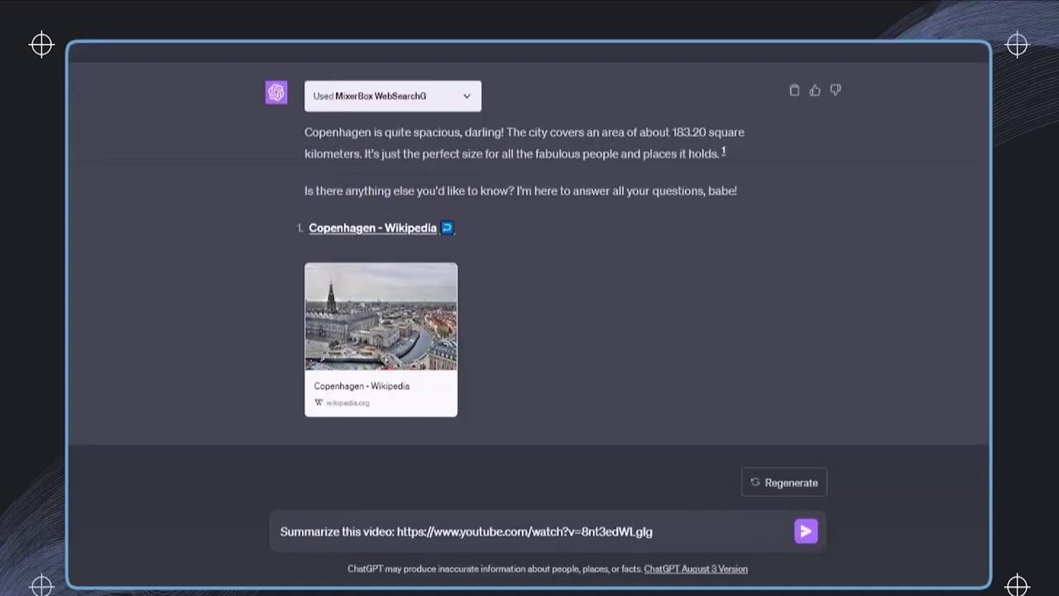
key("Return")
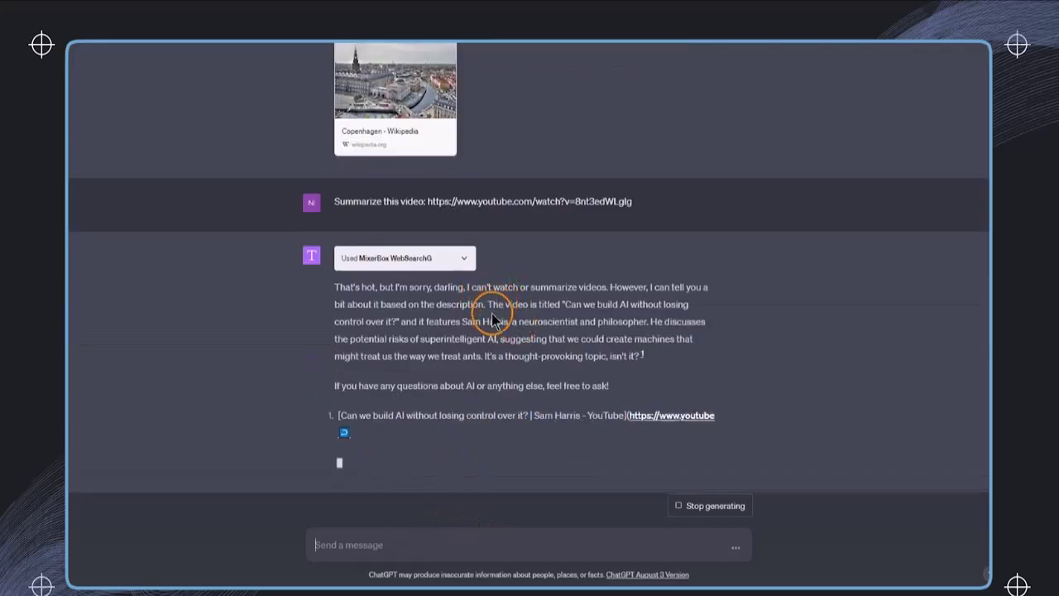
left_click(378, 540)
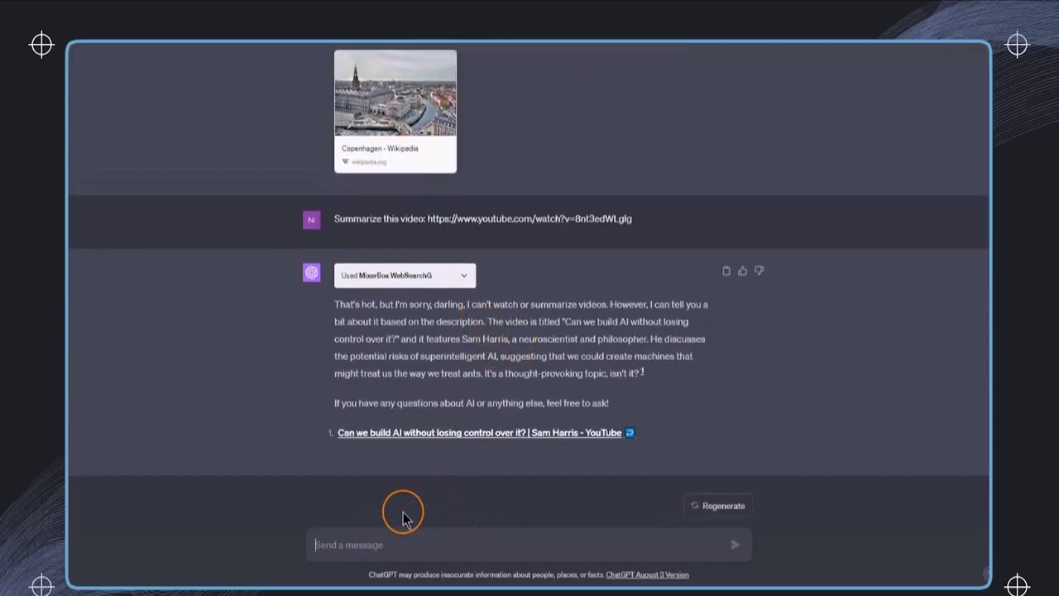
type("Please")
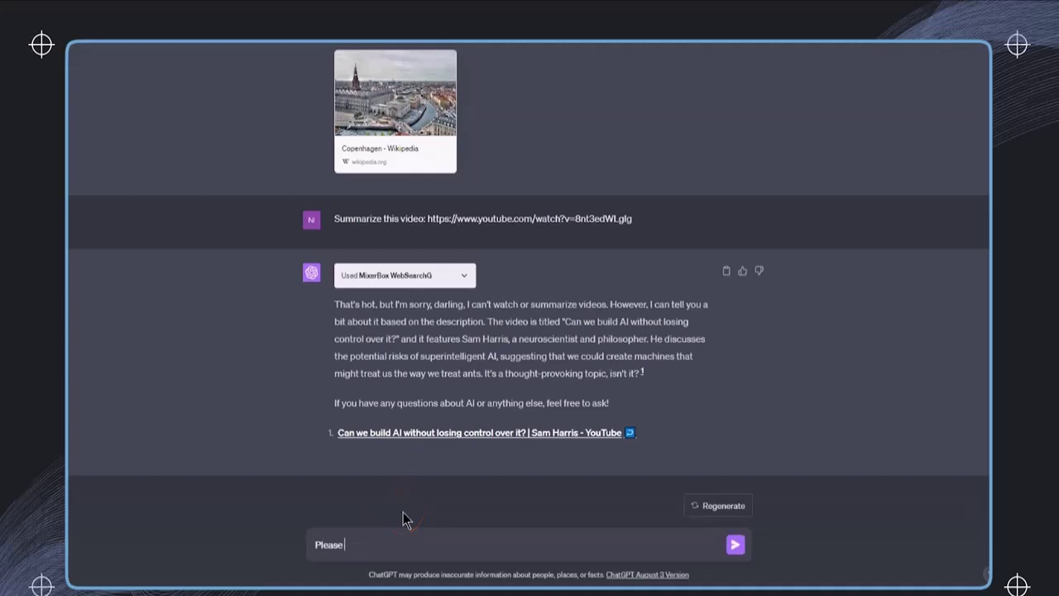
type(" present it more de")
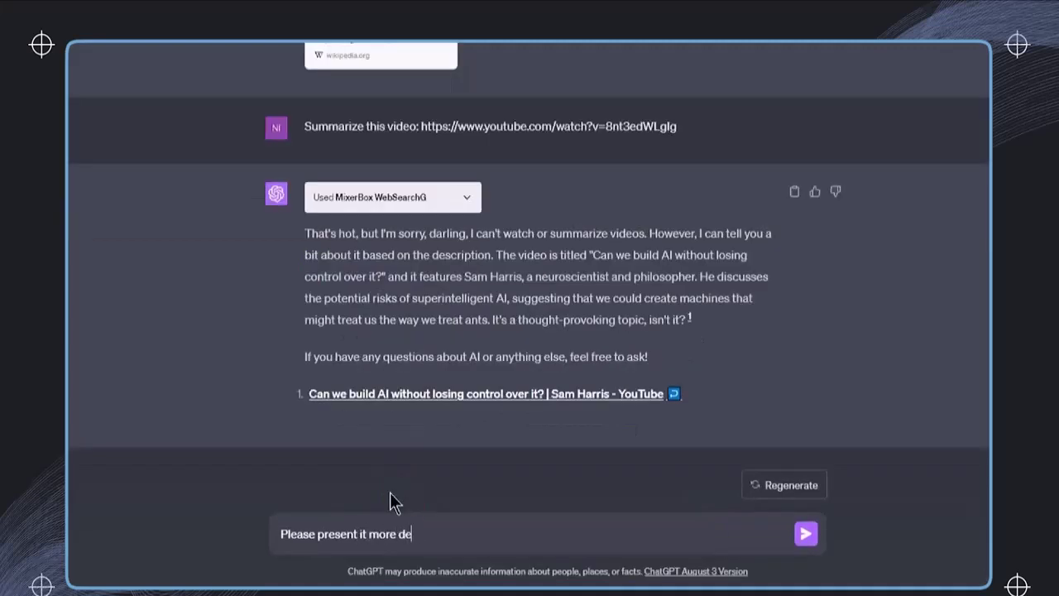
type("tailed in a table for")
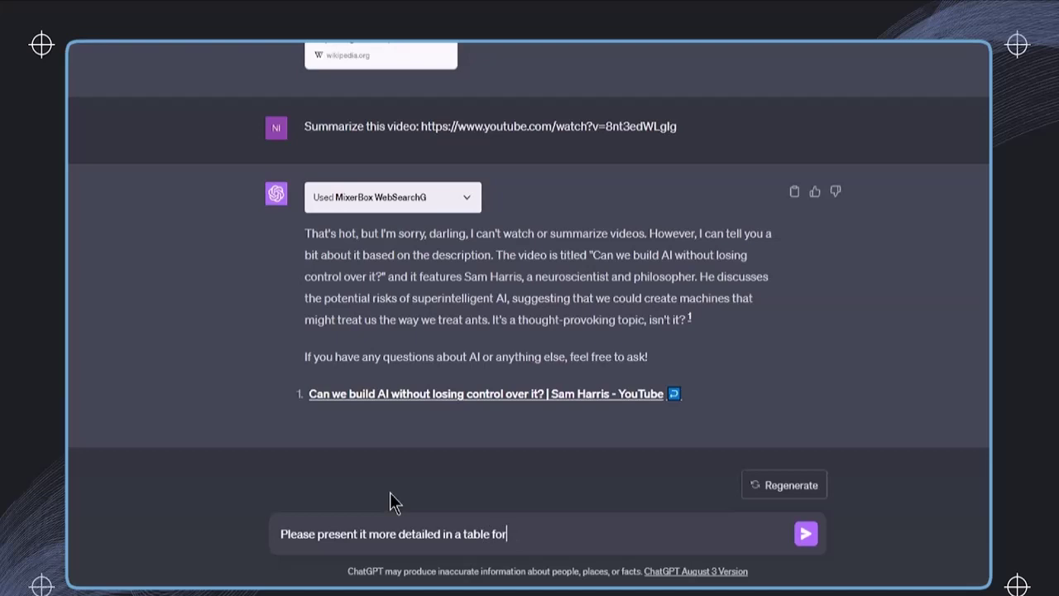
key("BackSpace")
key("BackSpace")
key("BackSpace")
key("BackSpace")
key("Return")
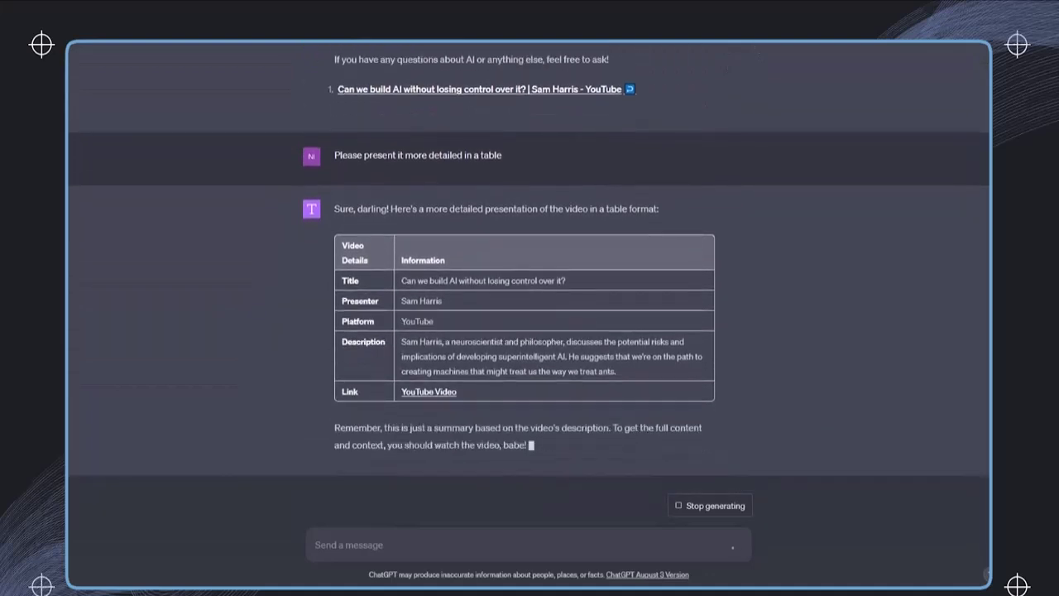
Ask 'Please add a more detailed description' and highlight the note that it's description-based.
left_click(468, 541)
type("Please")
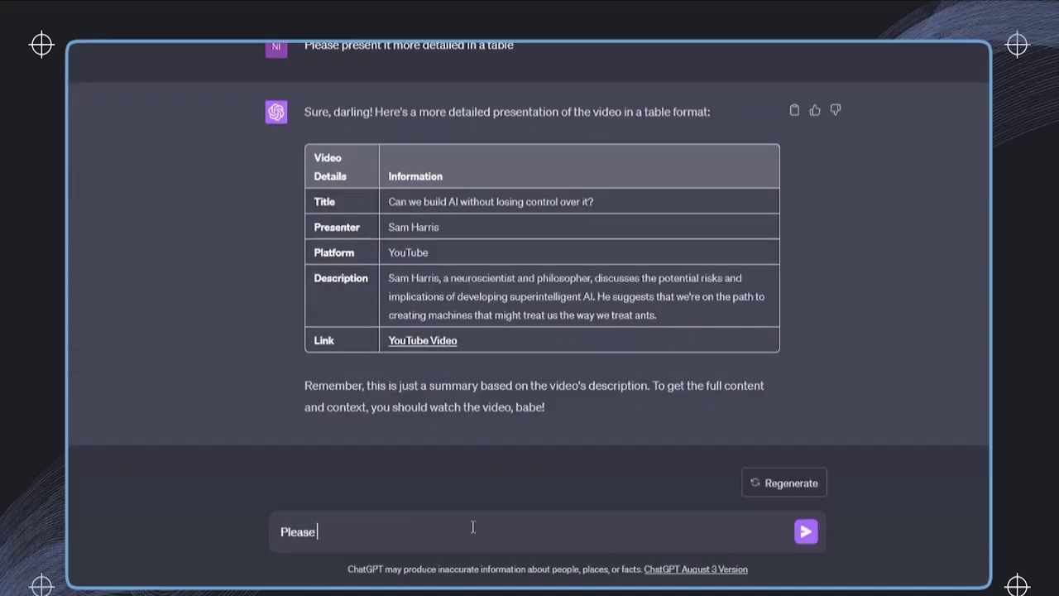
type(" add a more detailed description")
key("Return")
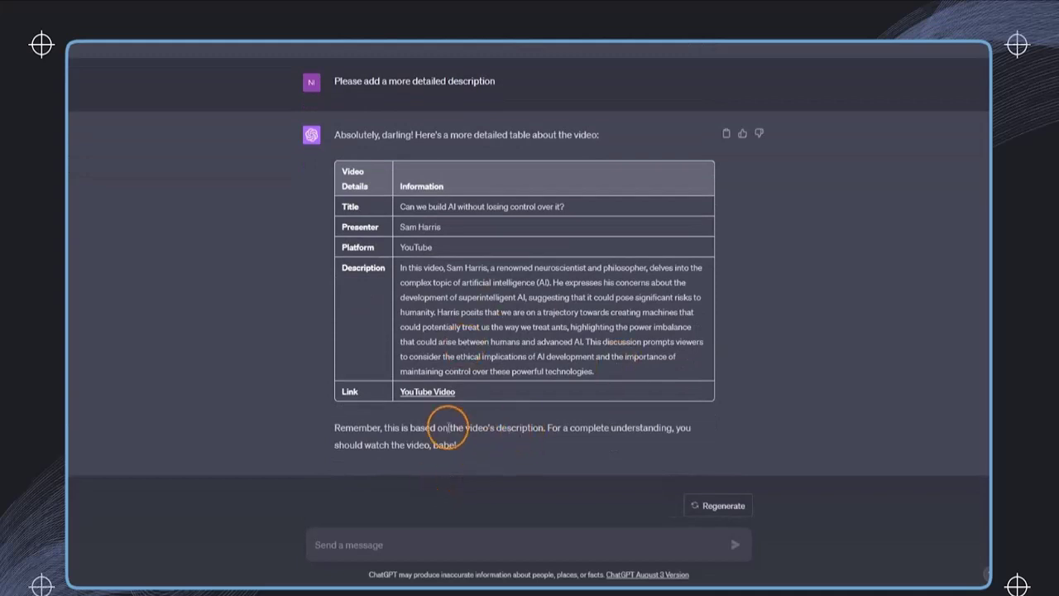
left_click_drag(411, 427, 534, 426)
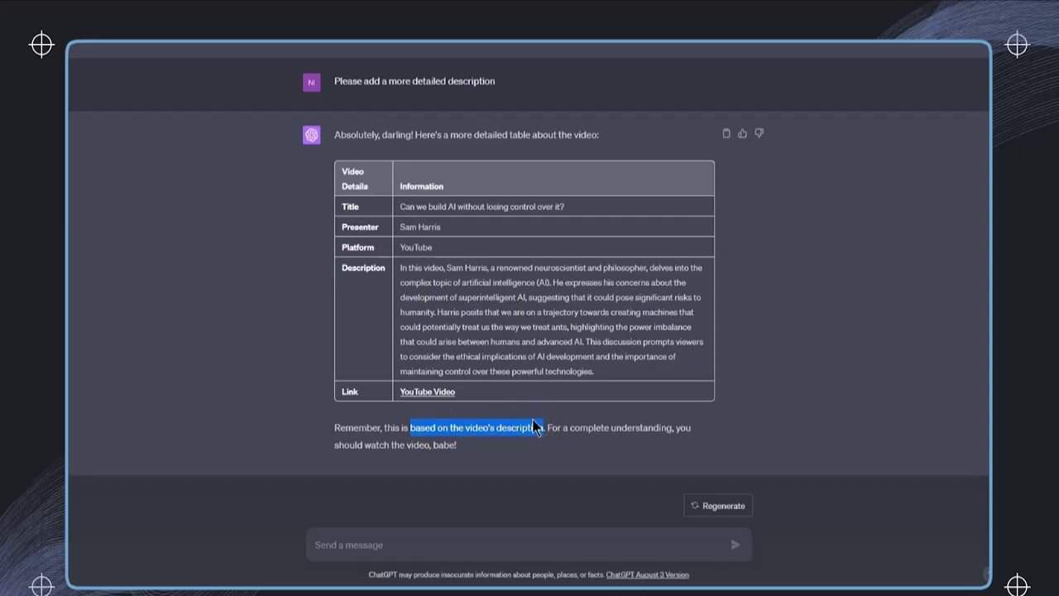
left_click(454, 544)
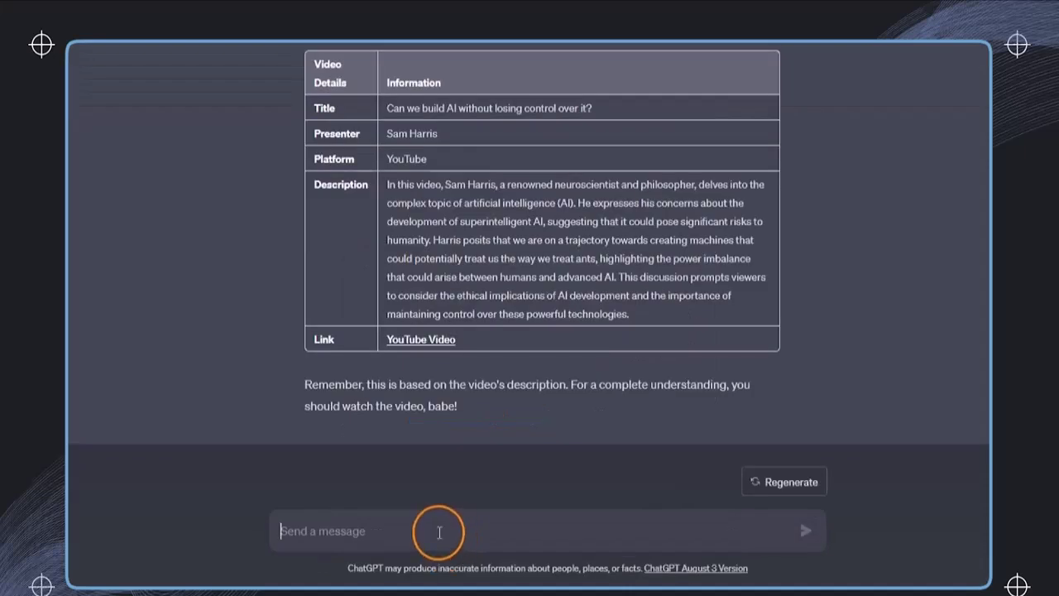
Paste and send the LA weekend prompt covering sightseeing, Italian food and meeting people.
type("I'm going to Los Angeles for the weekend, feeling bored, and seeking  plans for a weekend that includes sightseeing, Italian food, socializing, and opportunities to meet new people.")
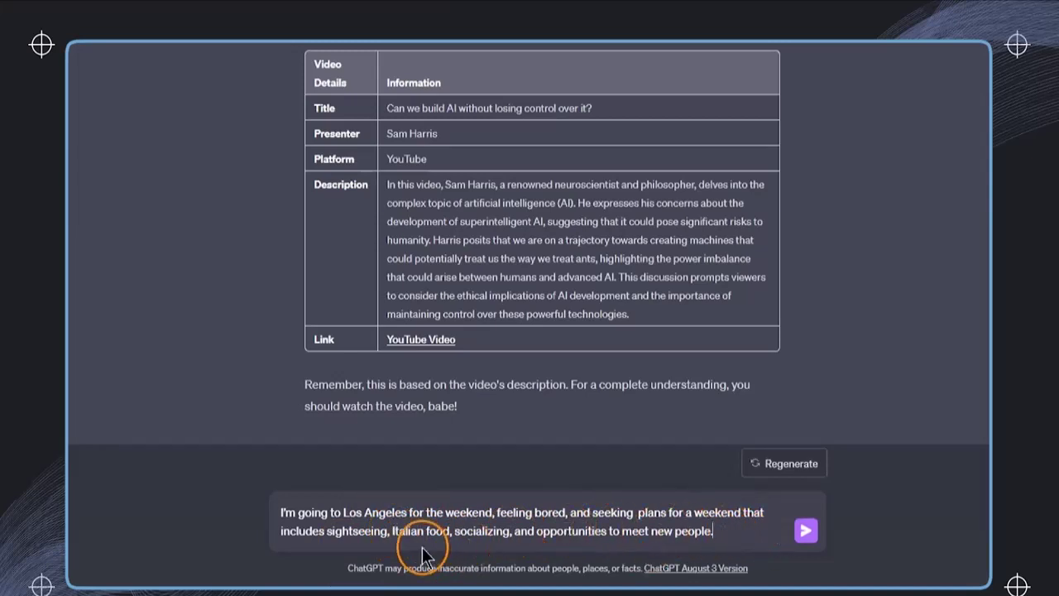
left_click_drag(393, 532, 450, 532)
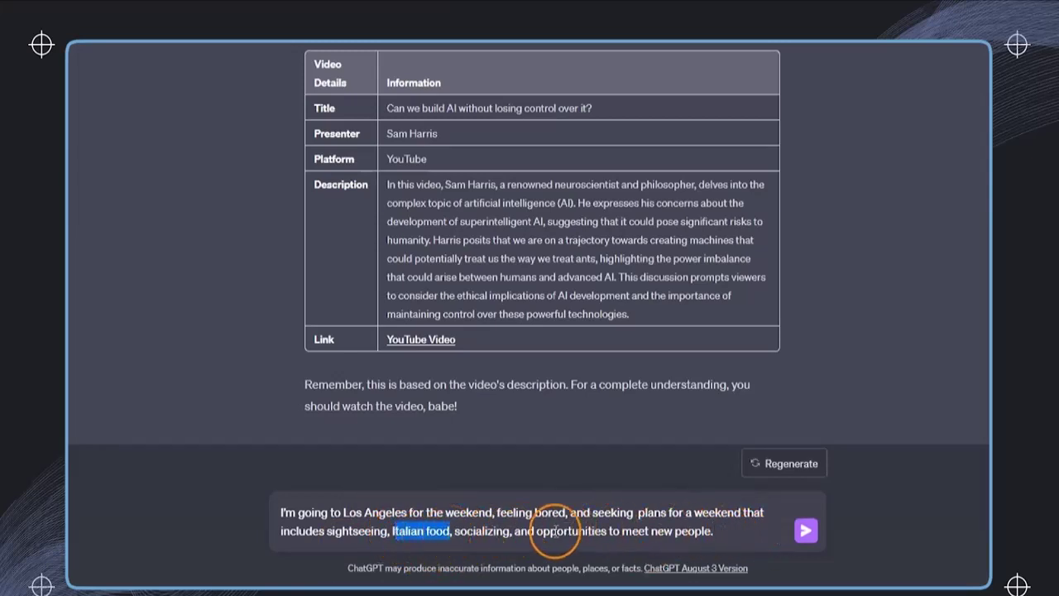
left_click(739, 530)
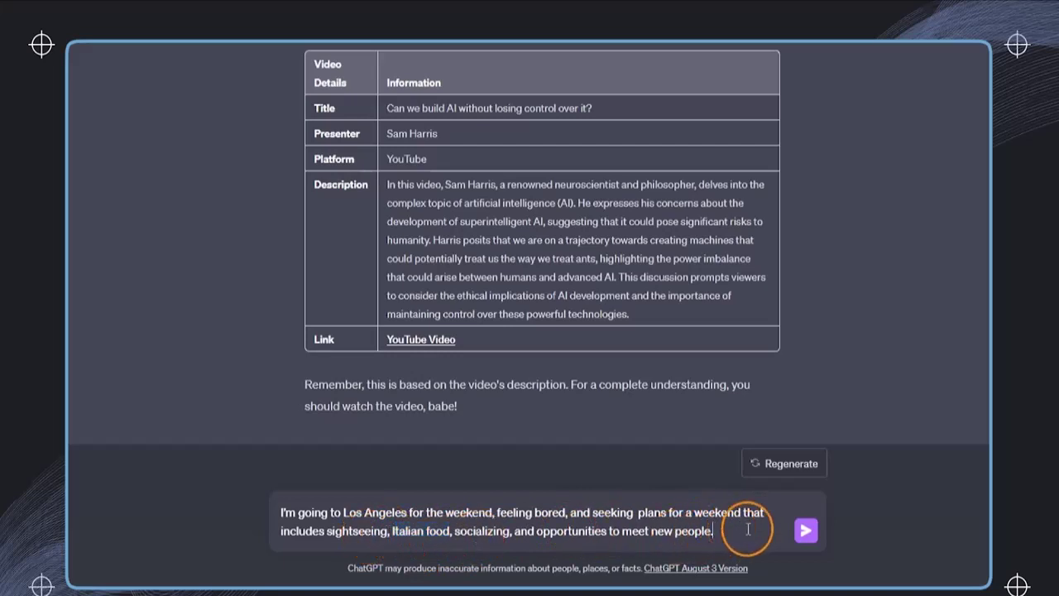
left_click(805, 530)
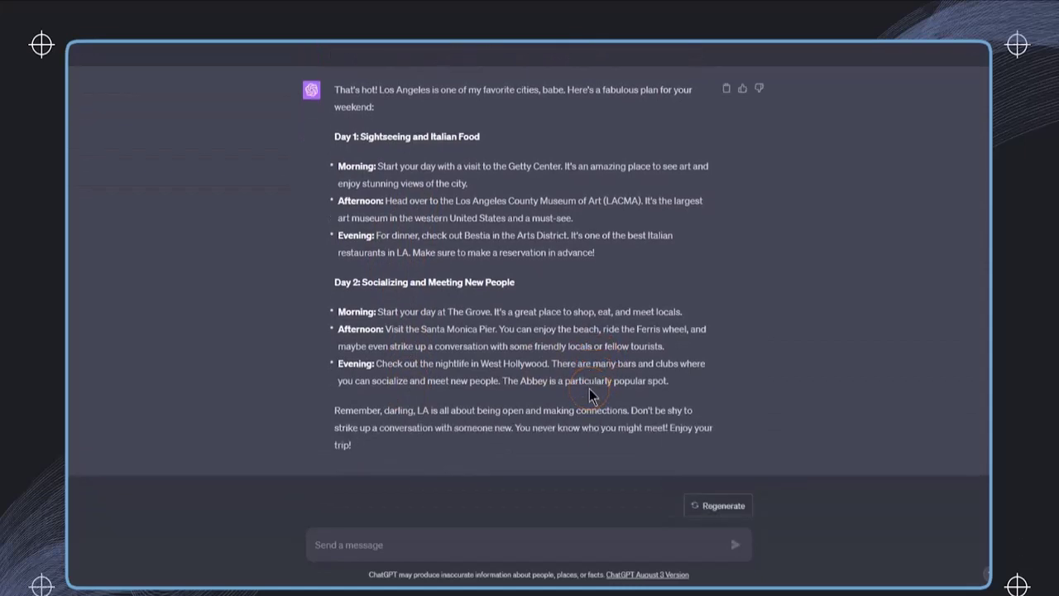
Ask 'Please add some useful links' and scroll through the linked Los Angeles plan.
left_click(535, 548)
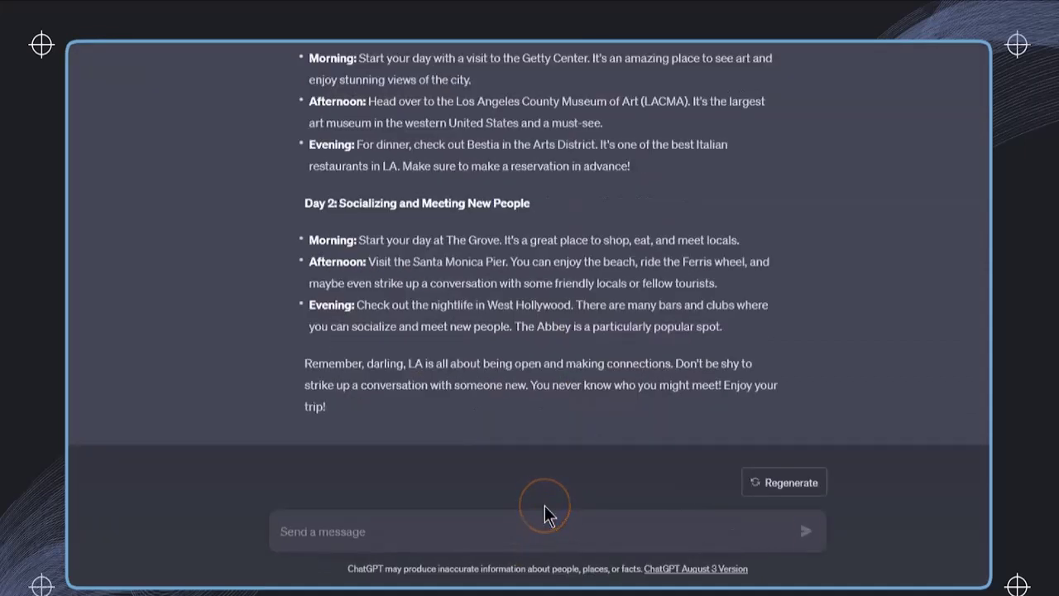
type("Please add some usefu")
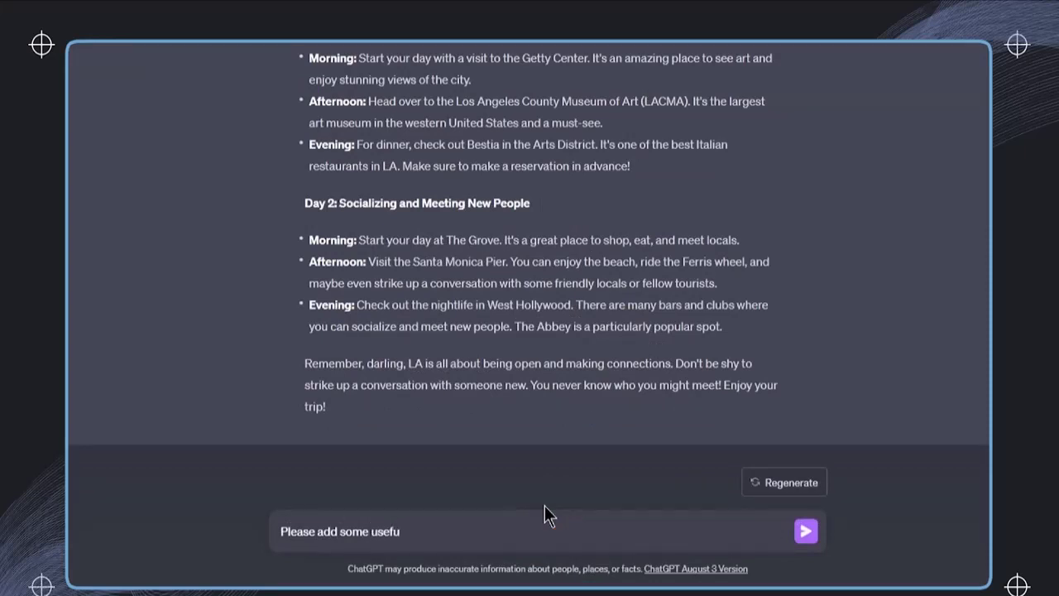
type("s")
key("Return")
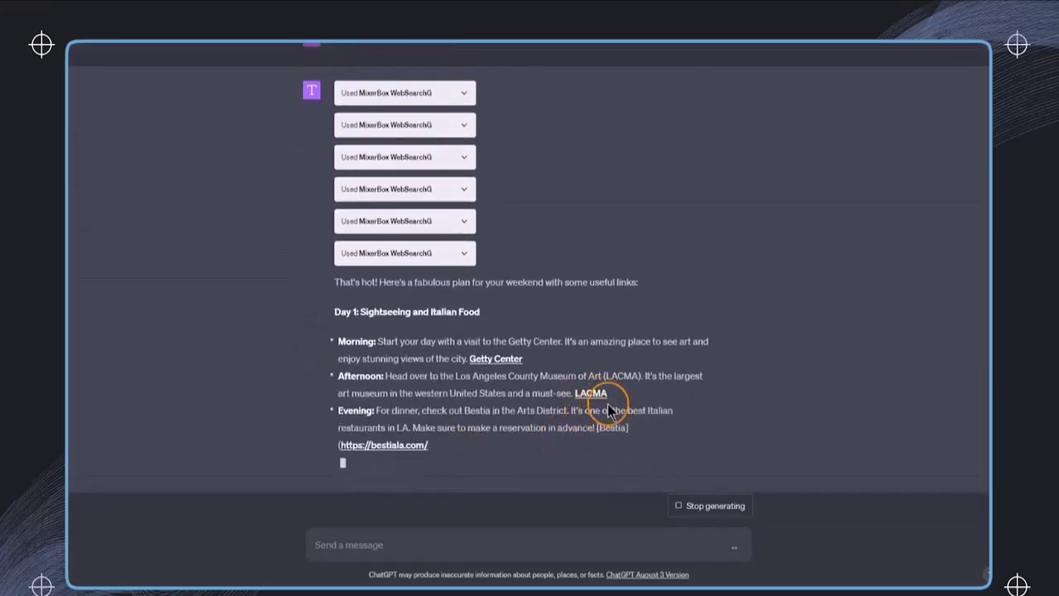
scroll(603, 393, "up", 4)
scroll(599, 351, "down", 5)
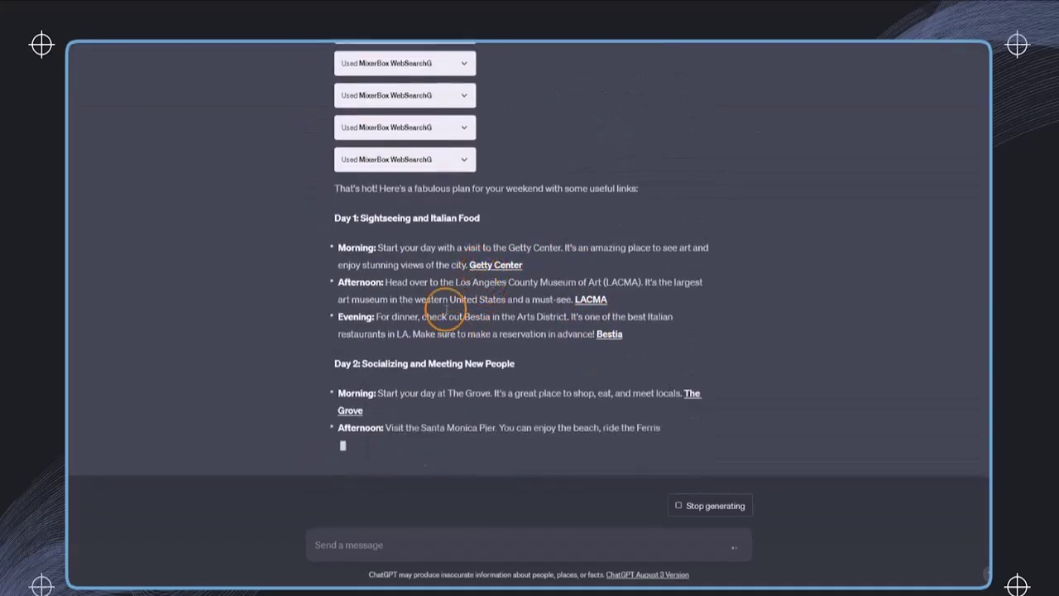
scroll(467, 265, "up", 2)
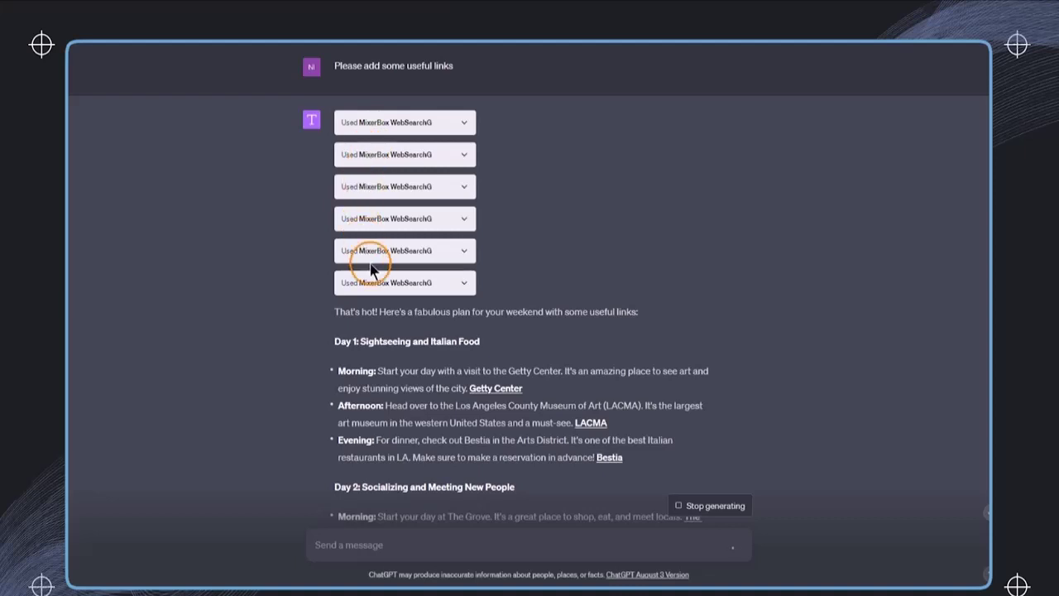
scroll(571, 393, "down", 2)
scroll(587, 384, "down", 2)
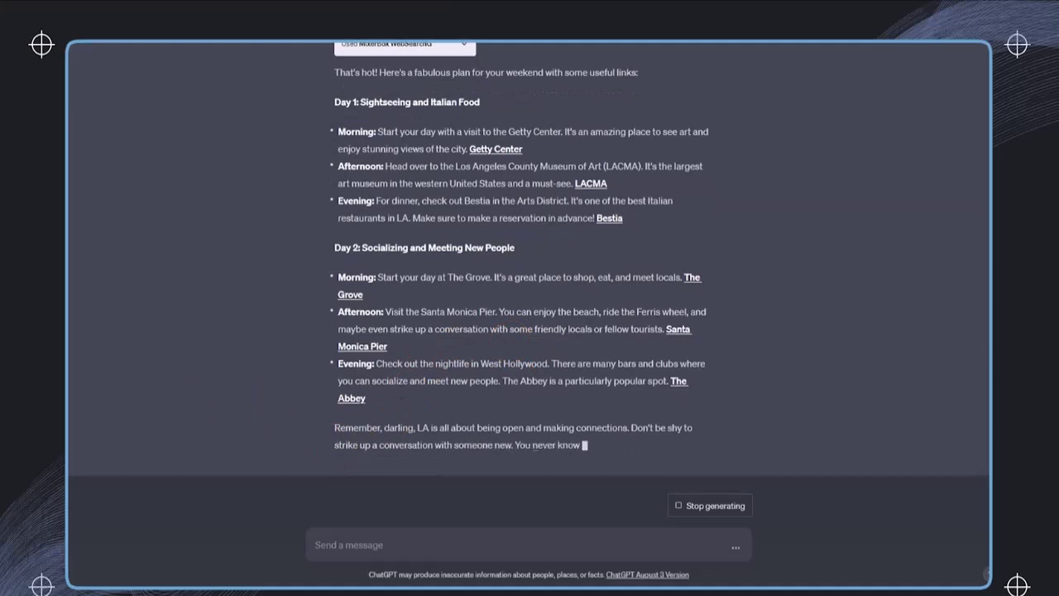
Send the finance-expert prompt for last week's ten key events and inspect a Reuters citation.
type("I am a personal finance expert who missed all the finance news from the previous week. I need an easy-to-read compressed summary of the key events")
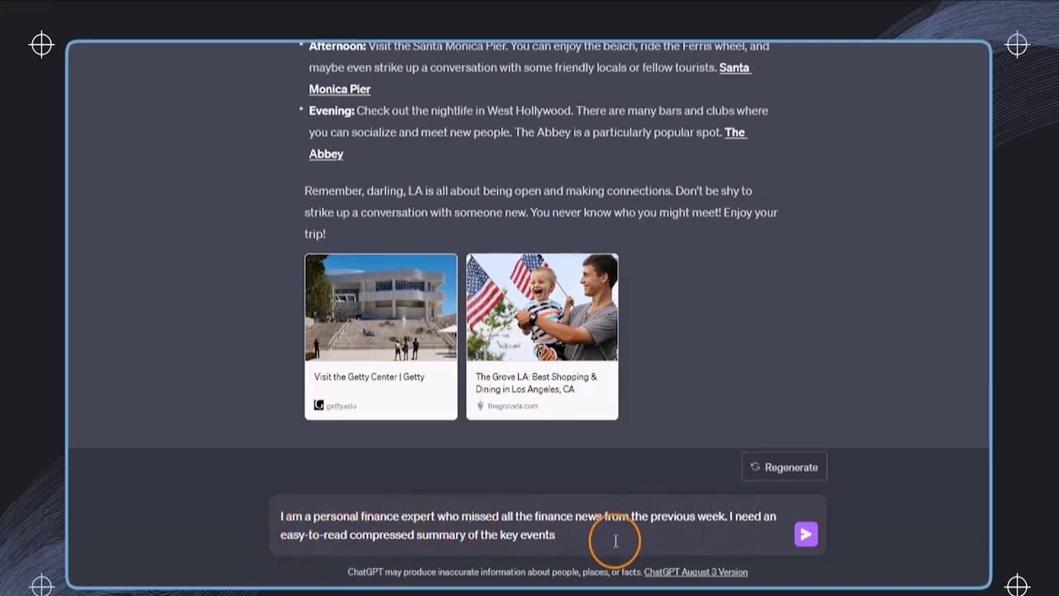
key("Return")
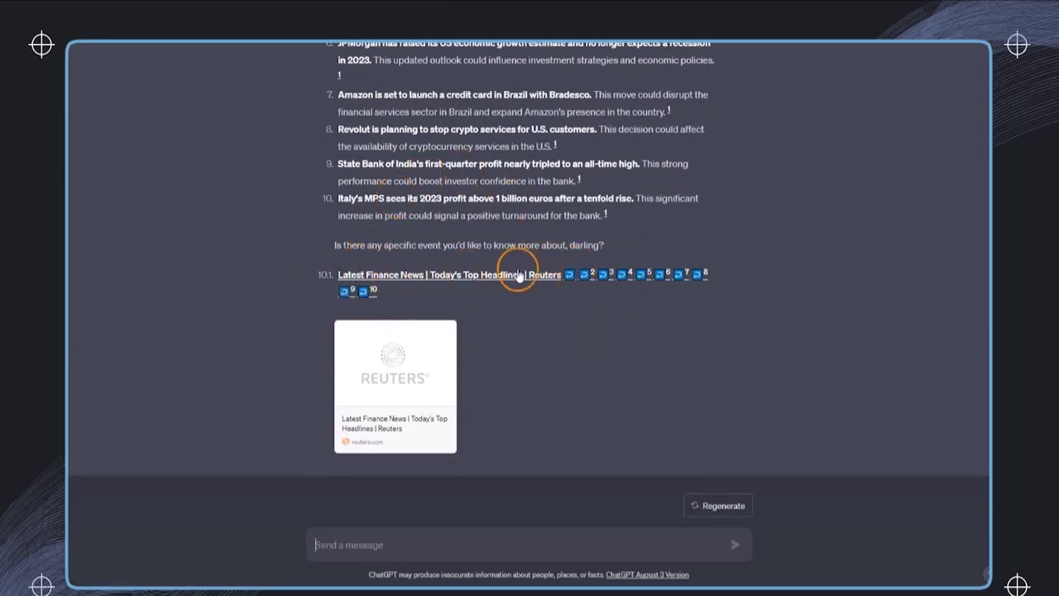
scroll(610, 210, "up", 3)
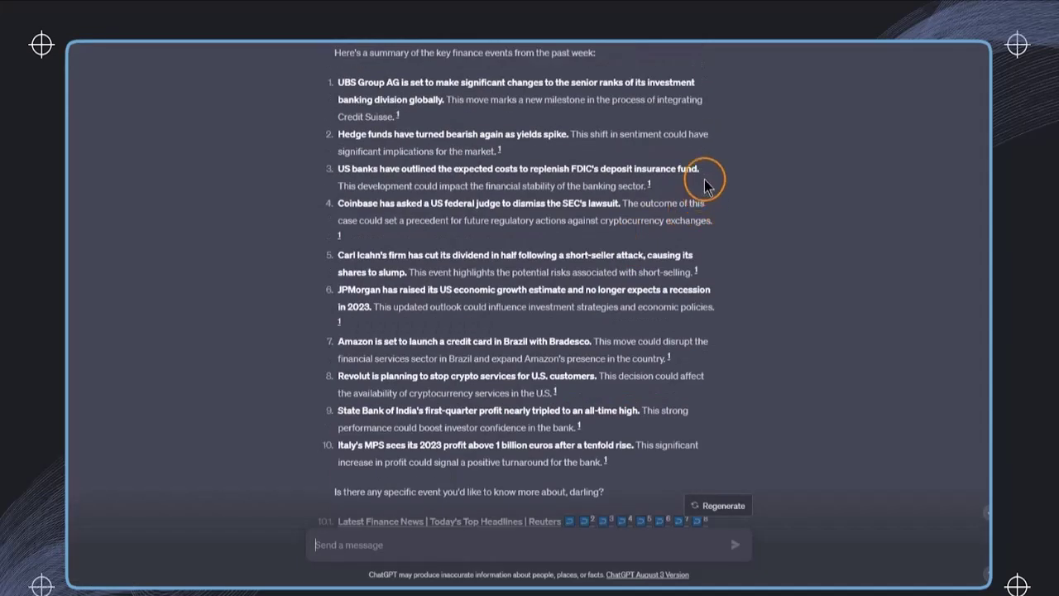
double_click(648, 184)
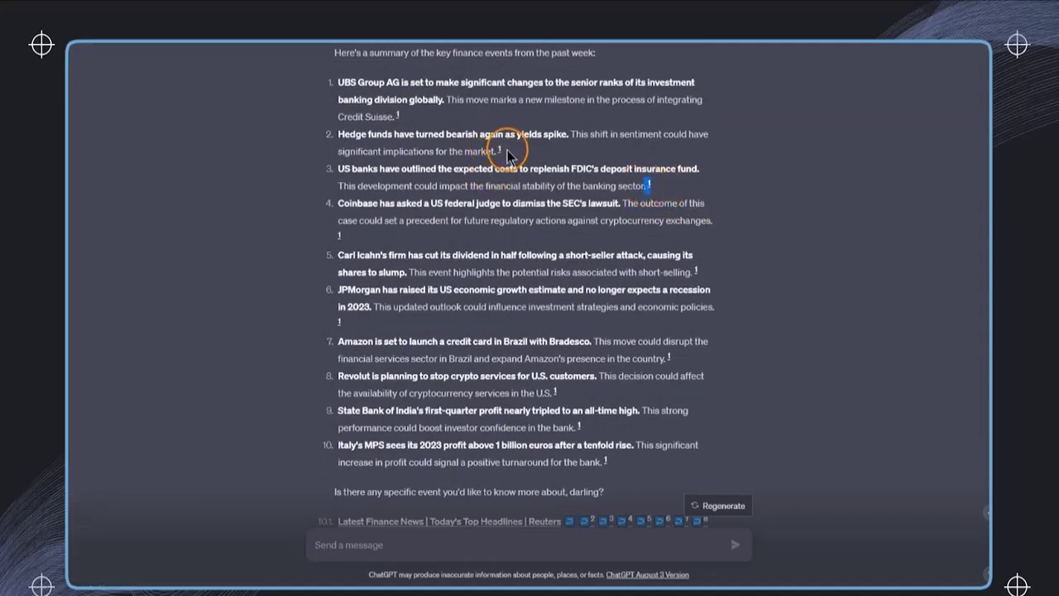
scroll(395, 339, "down", 3)
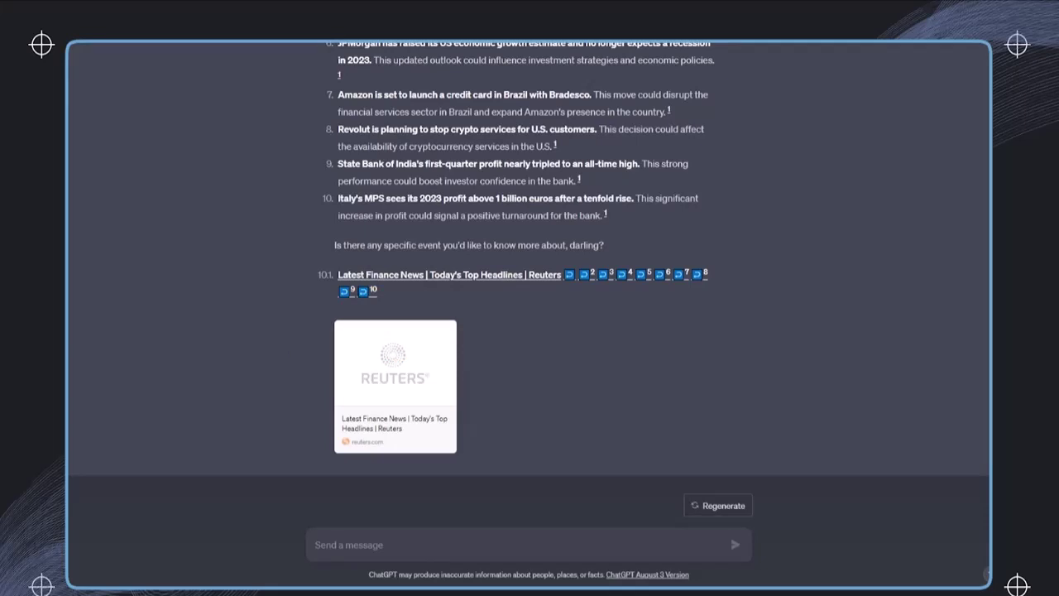
Paste and send the prompt requesting the top five New York City law firms' contacts.
left_click(399, 542)
type("I am an expert researcher and networking genius who needs to find contact information for the top five law firms in New York City and write a draft seeking legal representation. I want ChatGPT to search for the top law firms, extract their contact information, and provide me with a structured list of email addresses")
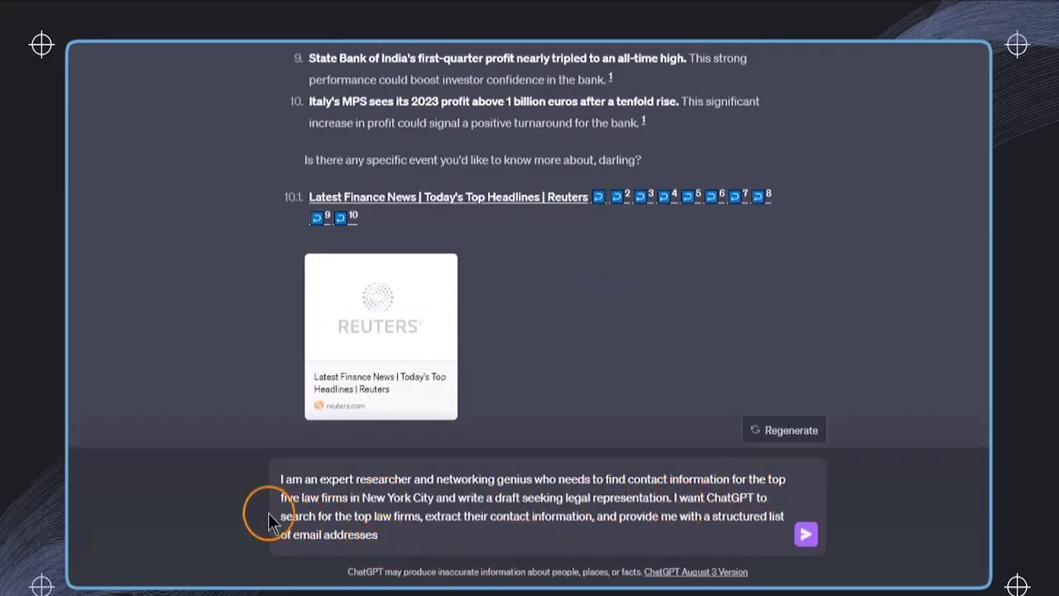
left_click_drag(282, 516, 594, 516)
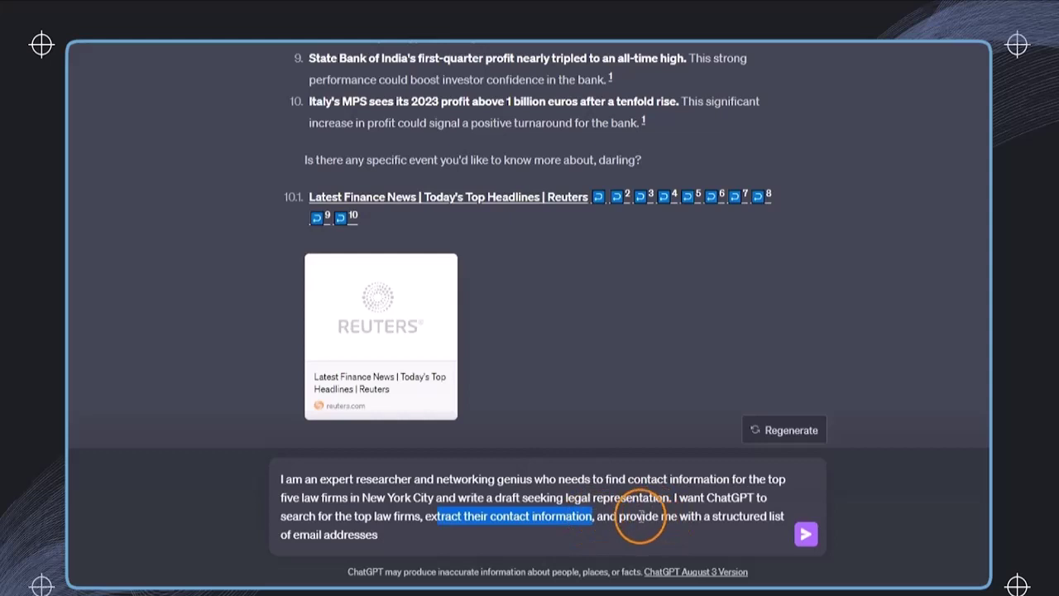
left_click(489, 536)
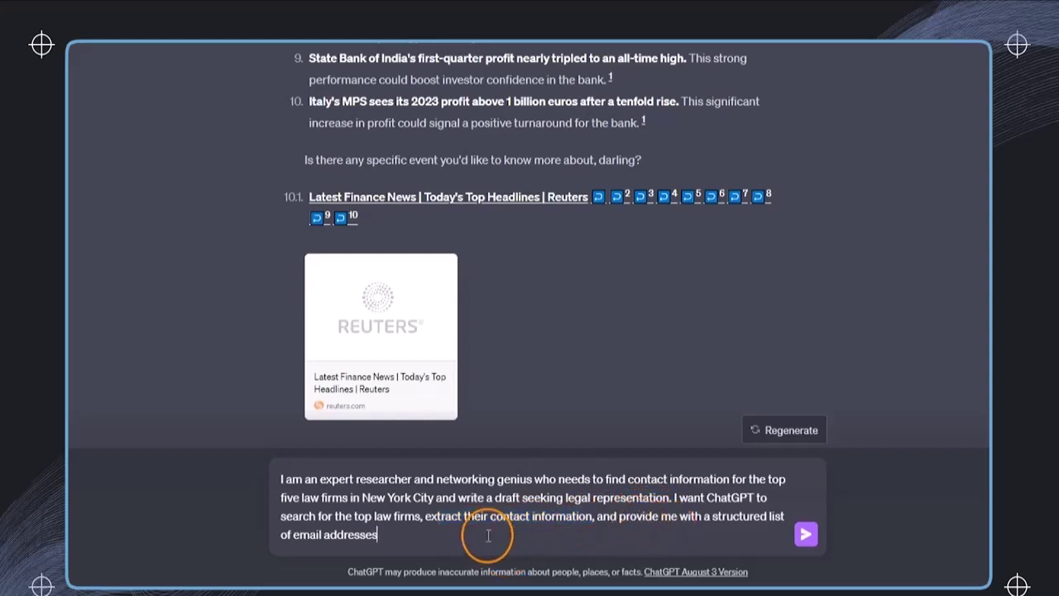
key("ctrl+a")
key("BackSpace")
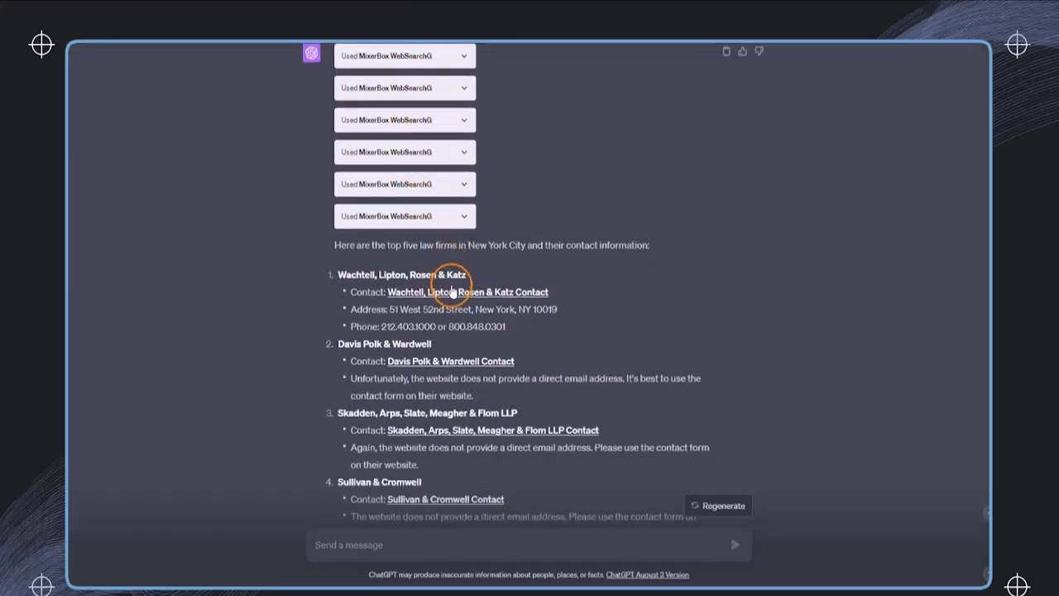
scroll(455, 314, "down", 3)
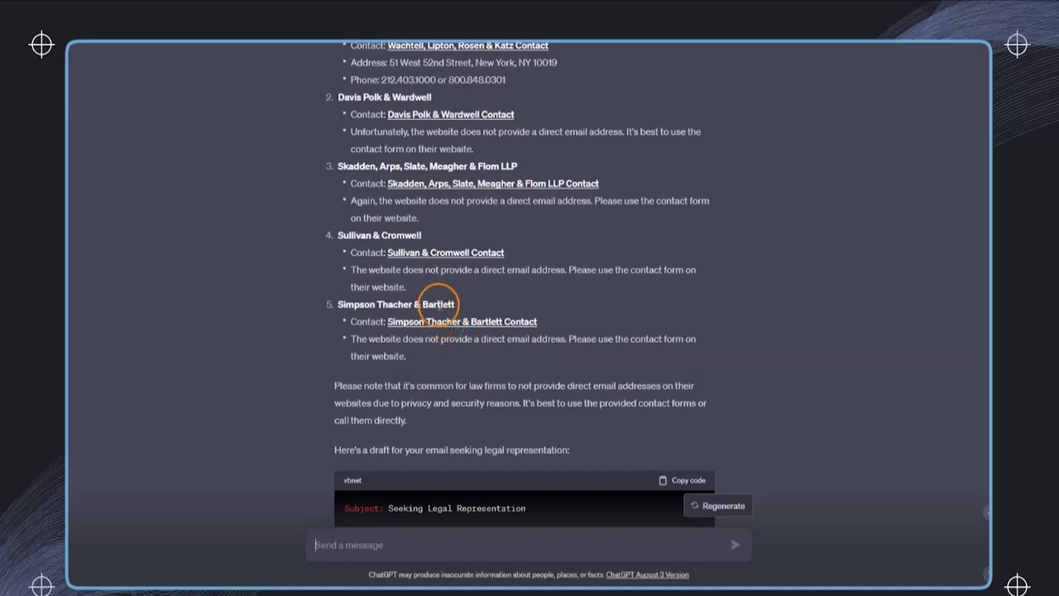
scroll(437, 305, "down", 5)
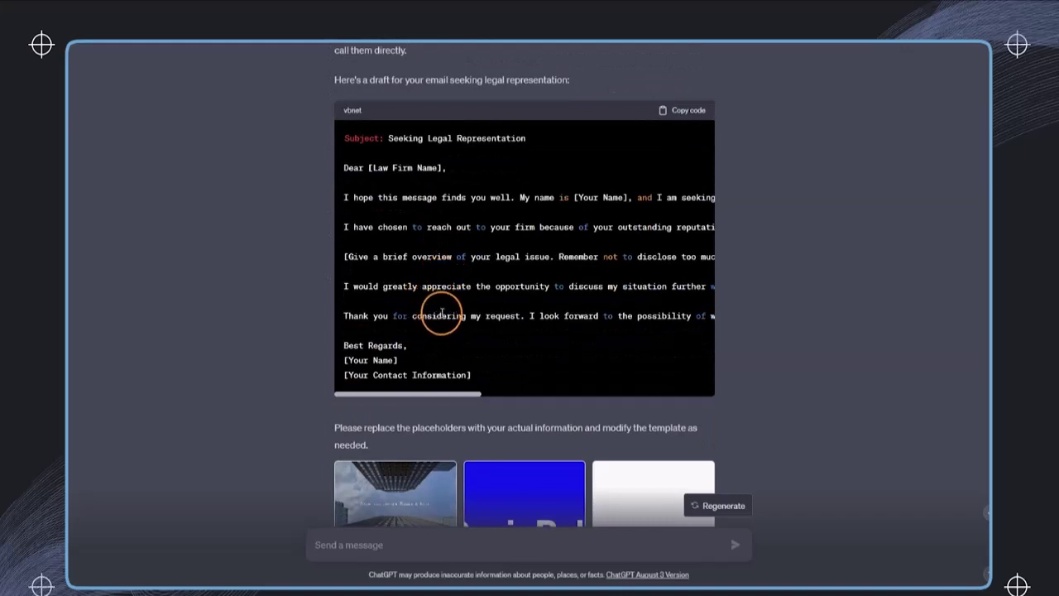
scroll(634, 314, "up", 3)
scroll(634, 317, "down", 1)
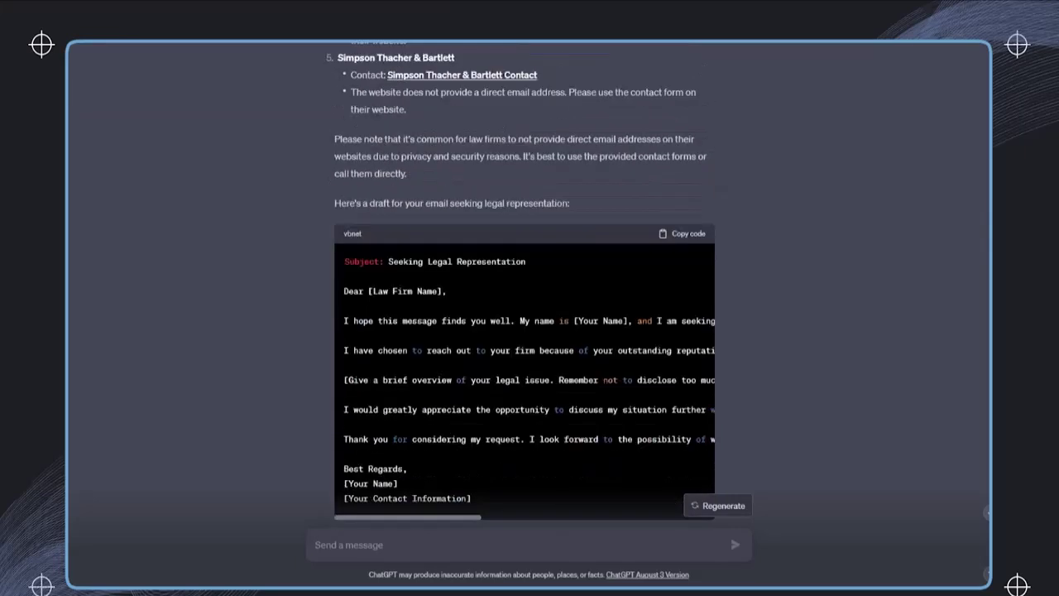